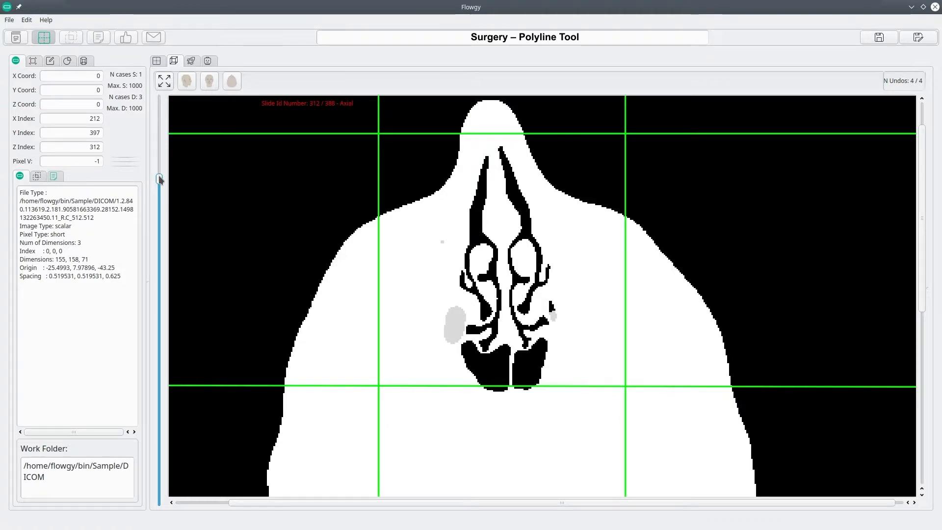
- Activate the 2D Surgery Polyline tool and show its editing options for the axial view
click(51, 61)
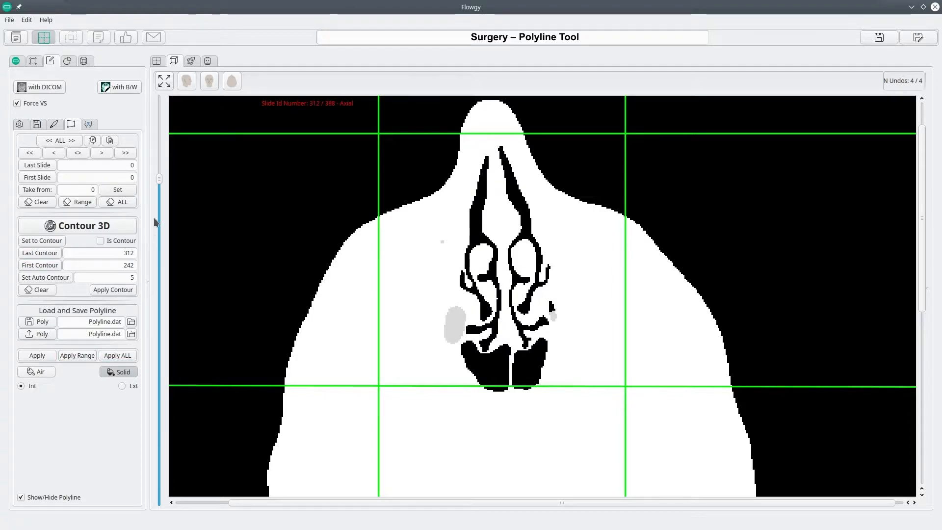
click(192, 60)
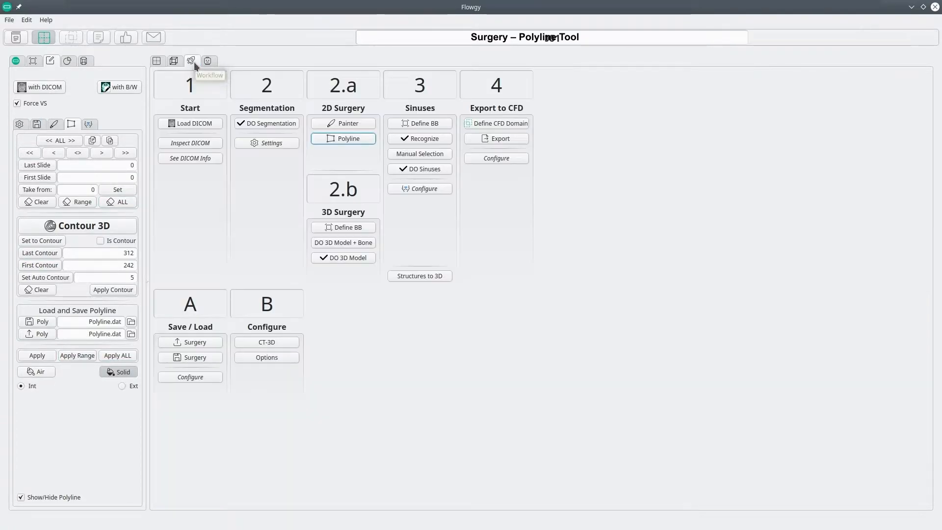
click(343, 139)
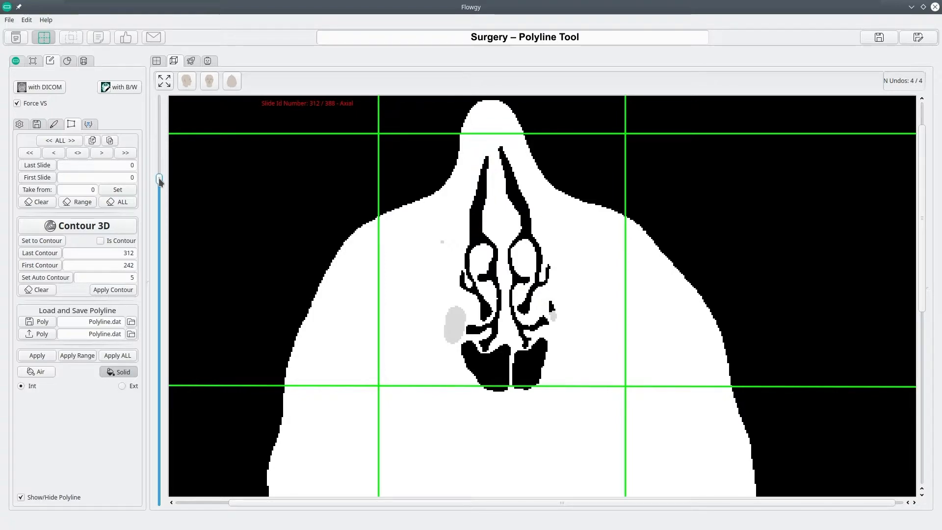
- Draw a closed five-point polyline beside the nasal cavity on axial slide 312, and pull a sixth point outward from its lower edge facing the cavity
click(428, 229)
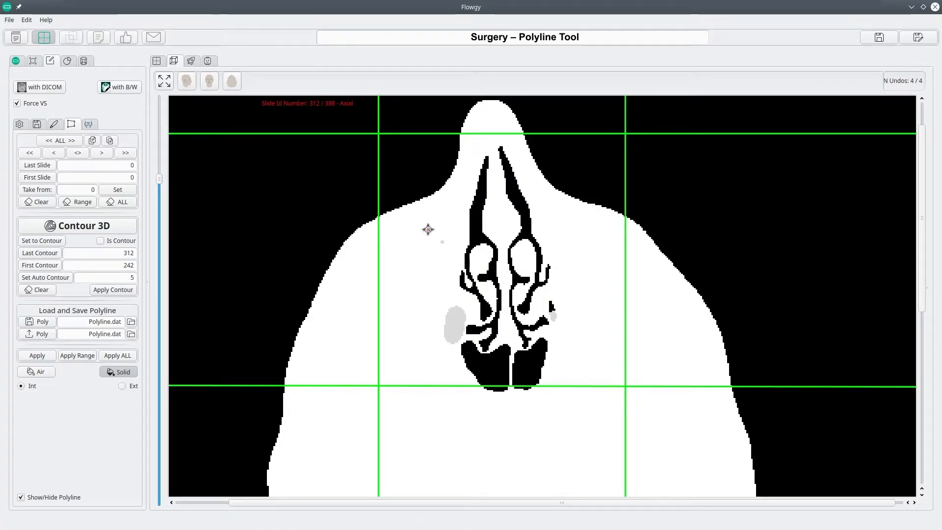
click(448, 256)
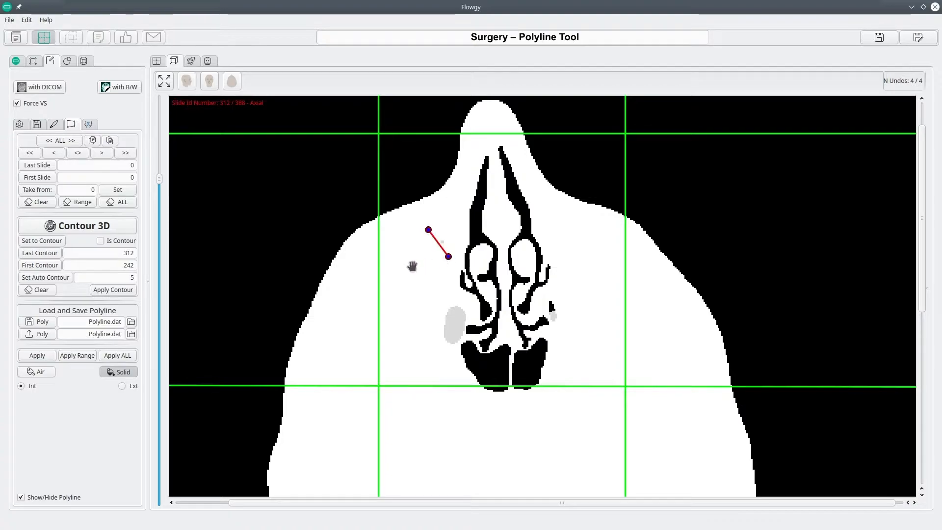
click(413, 266)
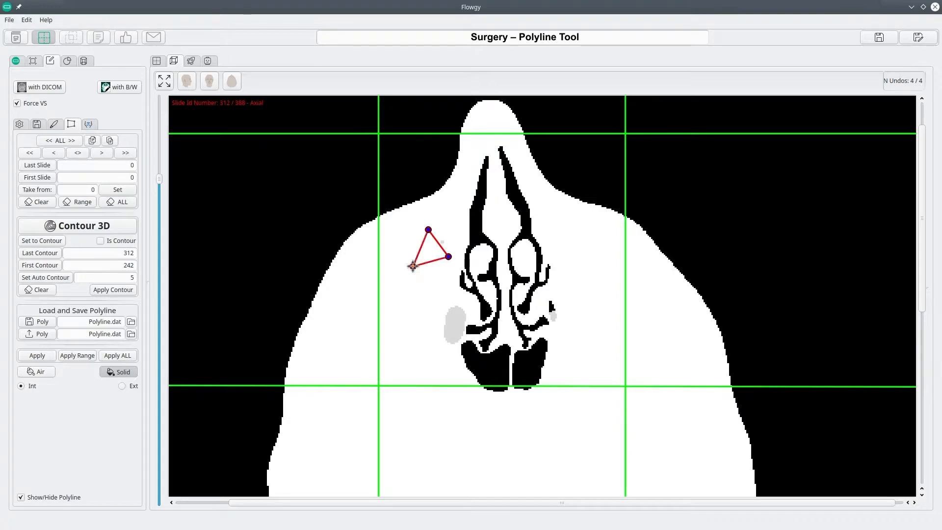
click(391, 276)
click(412, 312)
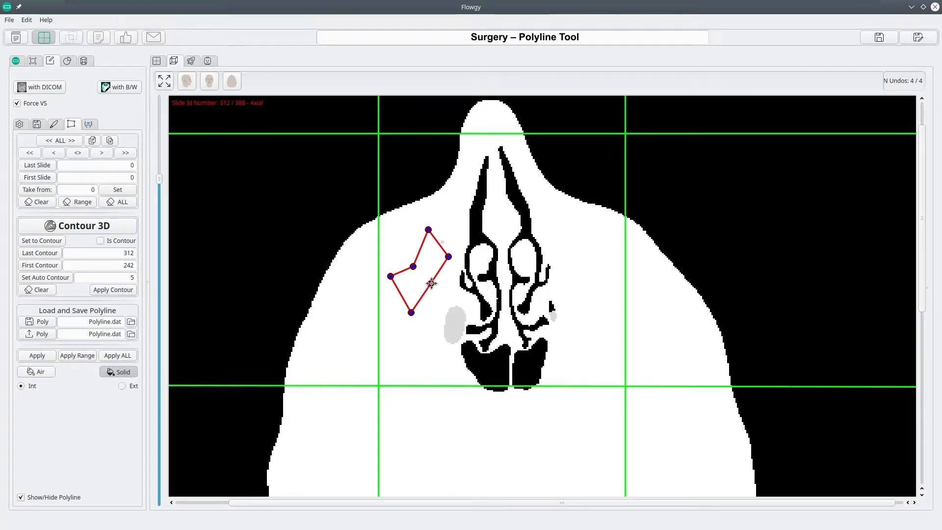
drag(431, 283, 452, 280)
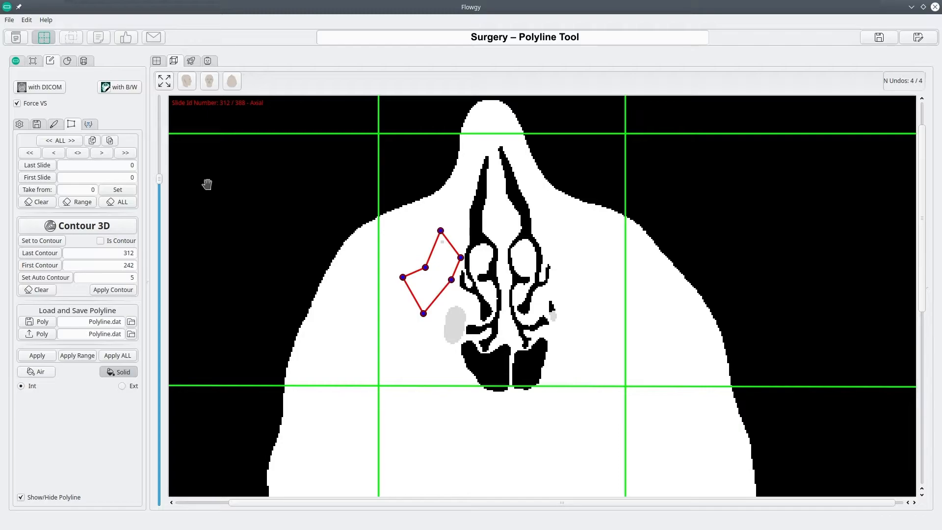
- Copy the polyline from slide 312 and paste it onto slide 311
scroll(207, 185, down, 2)
scroll(207, 184, up, 2)
scroll(207, 185, down, 2)
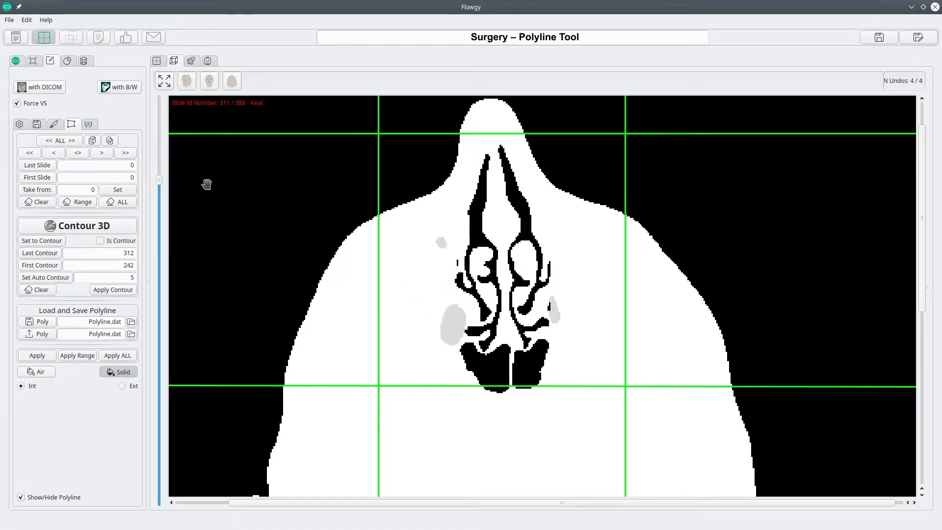
scroll(207, 185, up, 1)
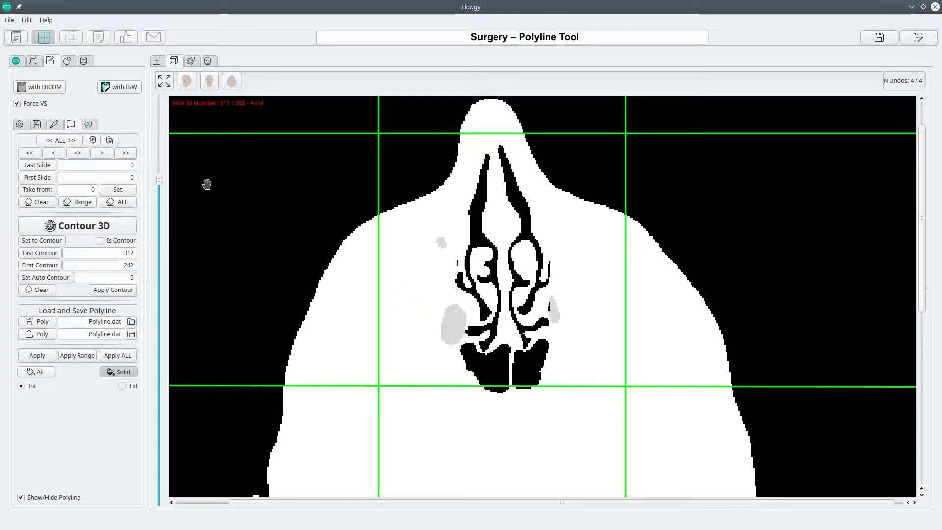
scroll(206, 185, up, 1)
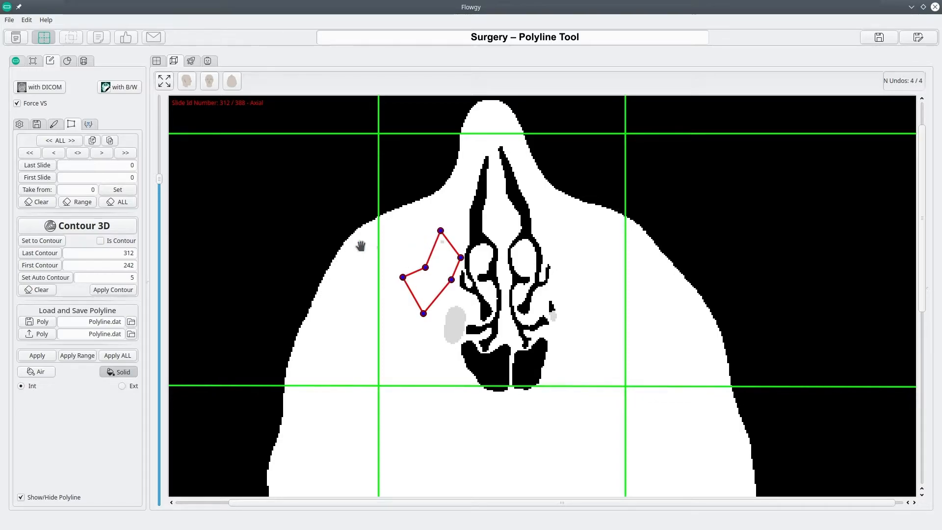
click(94, 142)
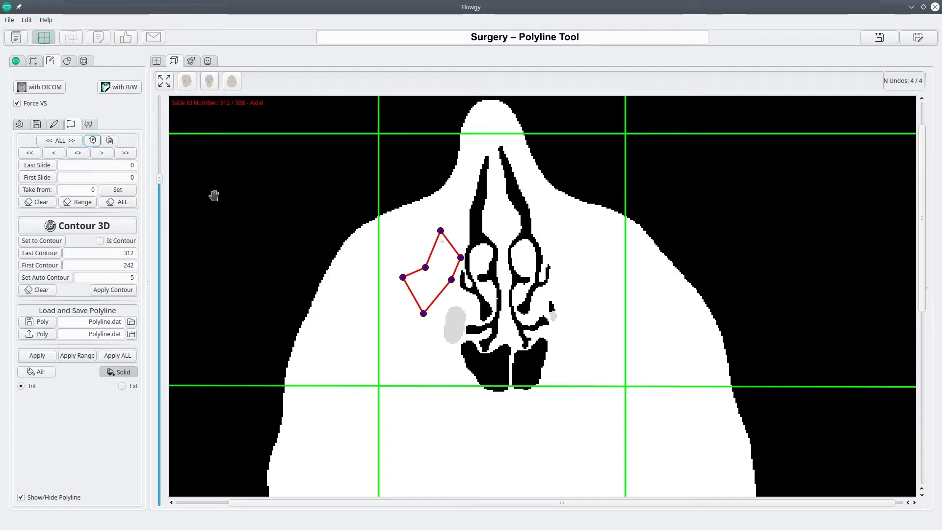
scroll(191, 195, down, 1)
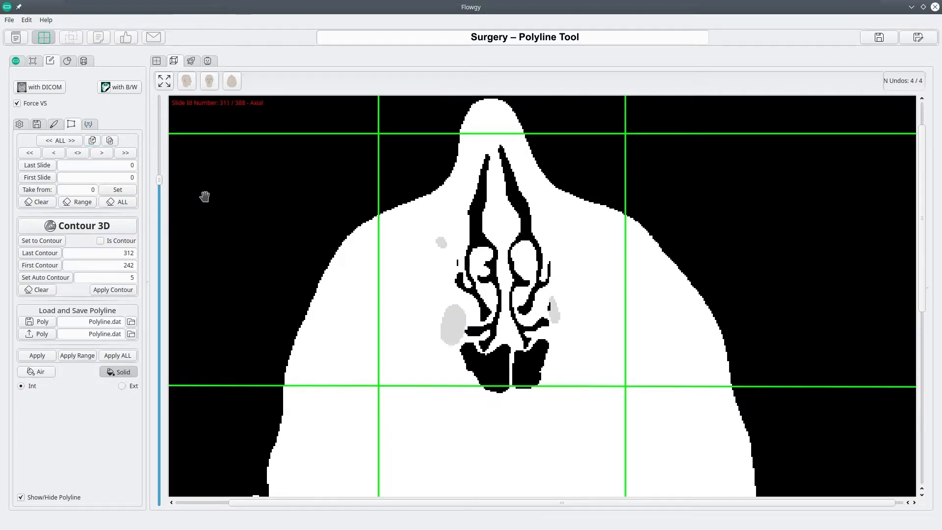
click(109, 141)
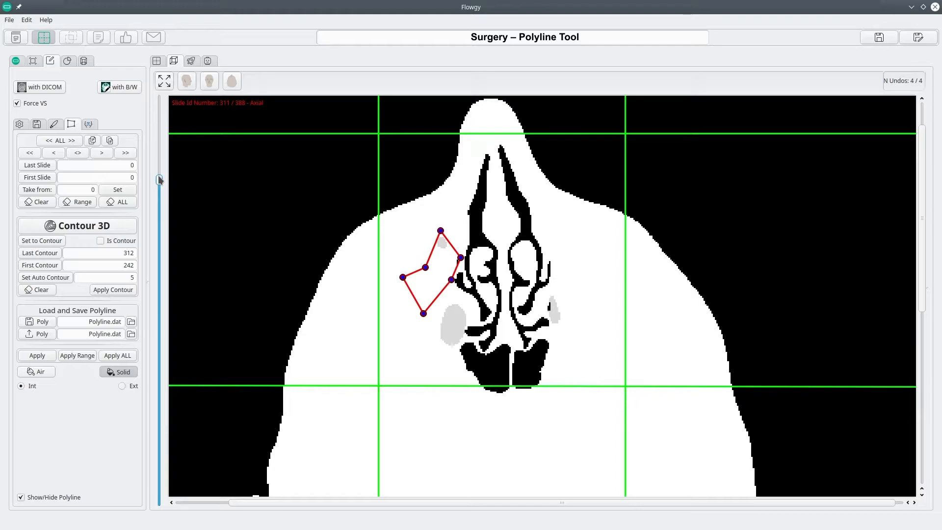
- Set the polyline slide range with last slide 312 and first slide 242
double_click(136, 166)
double_click(136, 177)
double_click(137, 167)
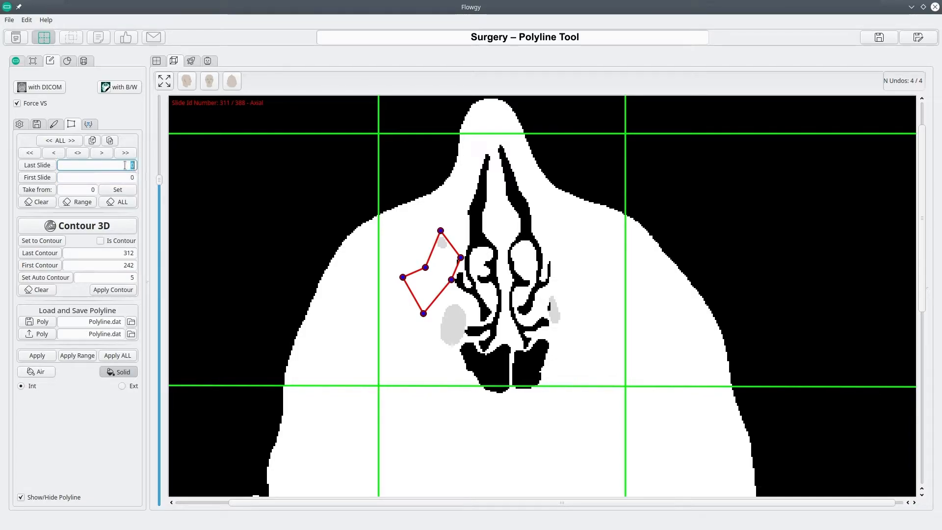
text(33)
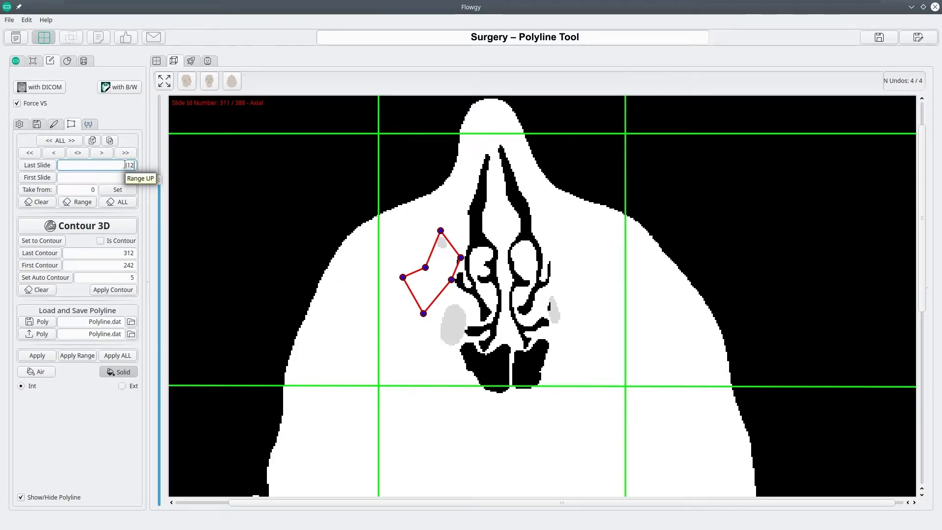
text(2)
key(Tab)
text(2)
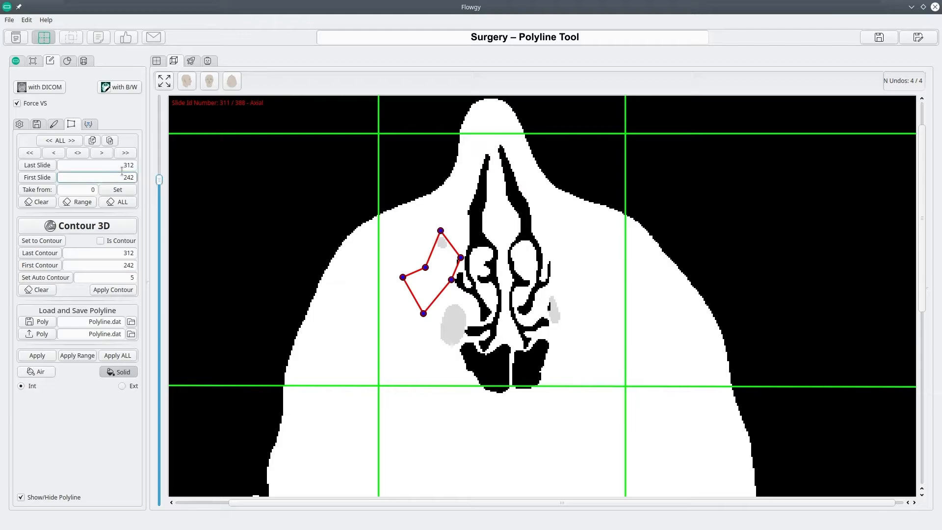
- Copy the polyline on slide 312, apply it to the whole slide range, and check the range's end slides
scroll(173, 181, up, 1)
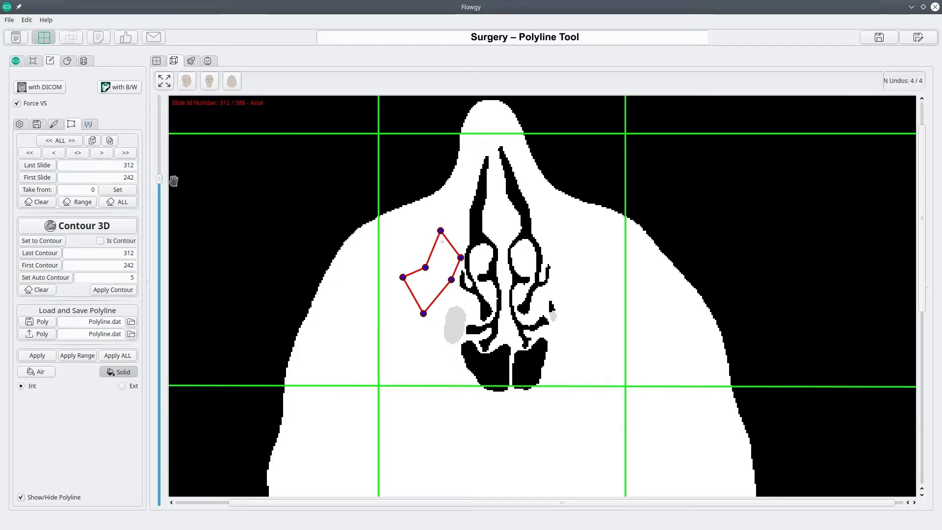
click(94, 142)
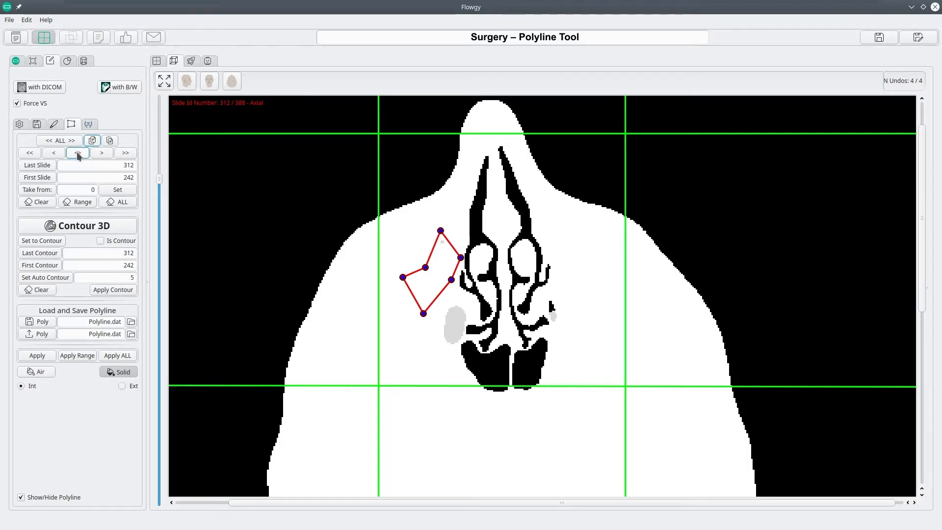
click(77, 153)
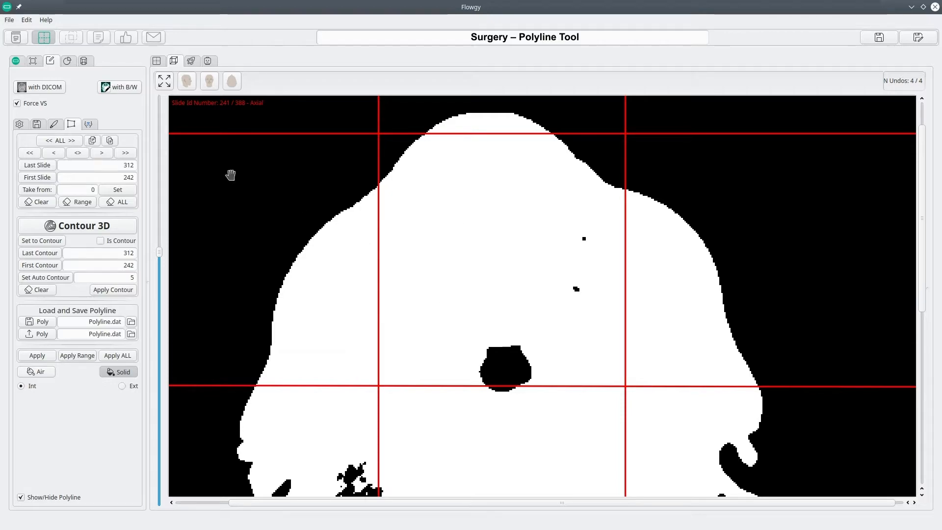
scroll(217, 173, up, 20)
scroll(217, 173, up, 20)
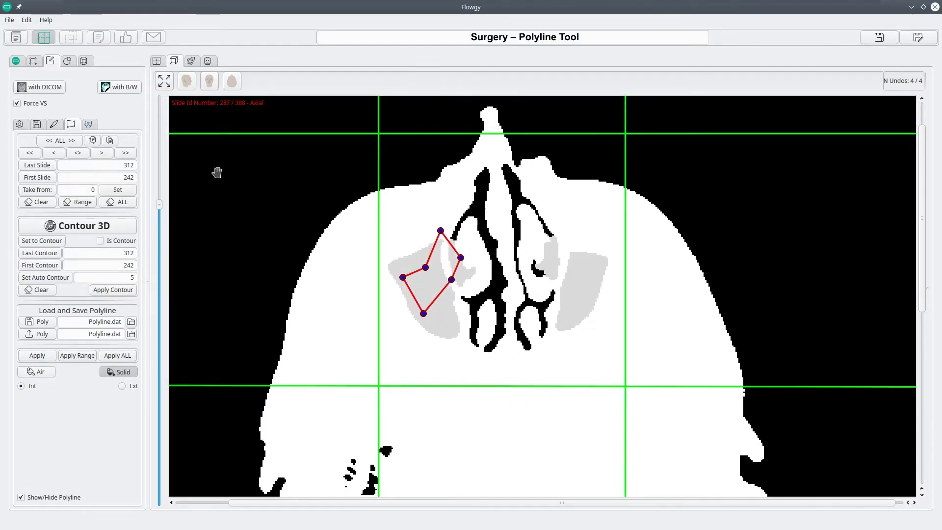
scroll(216, 152, up, 20)
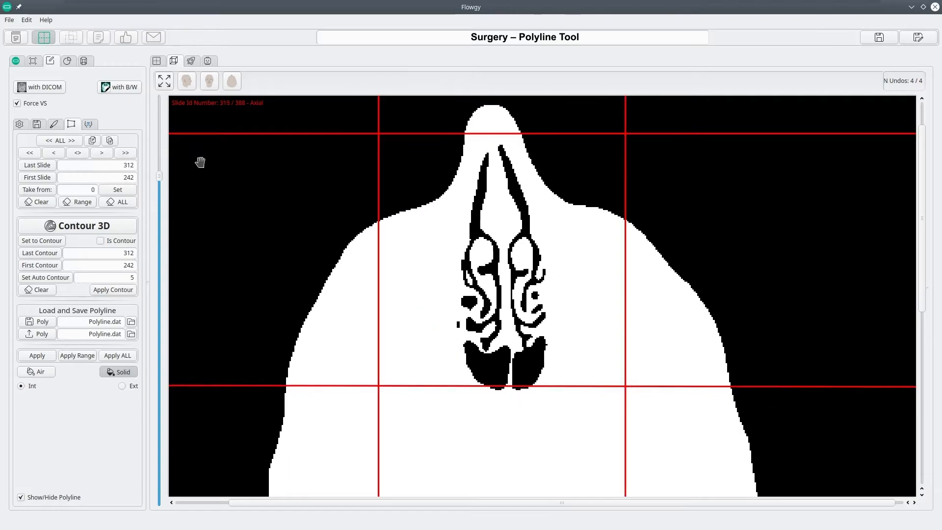
scroll(225, 144, down, 1)
scroll(224, 143, up, 2)
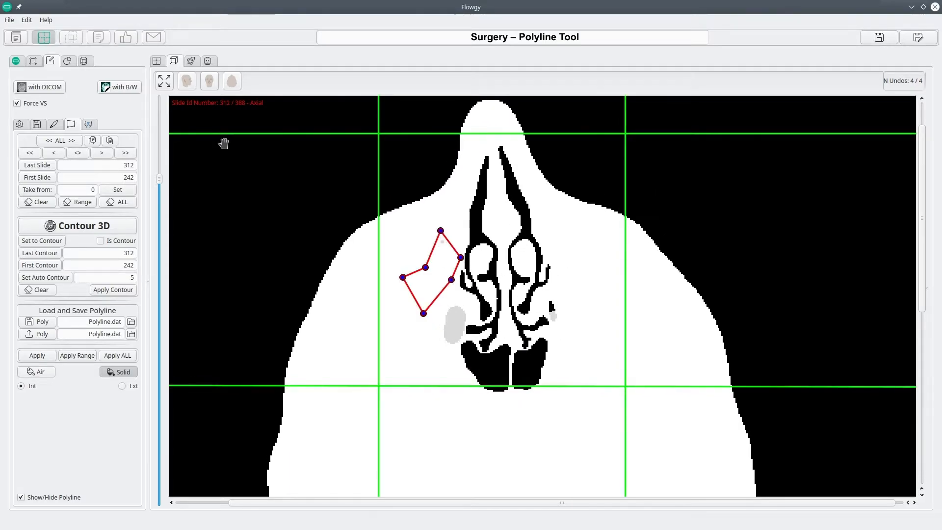
- Clear the polyline from slide 312, and clear the remaining polylines across the slide range
scroll(224, 145, down, 1)
click(37, 203)
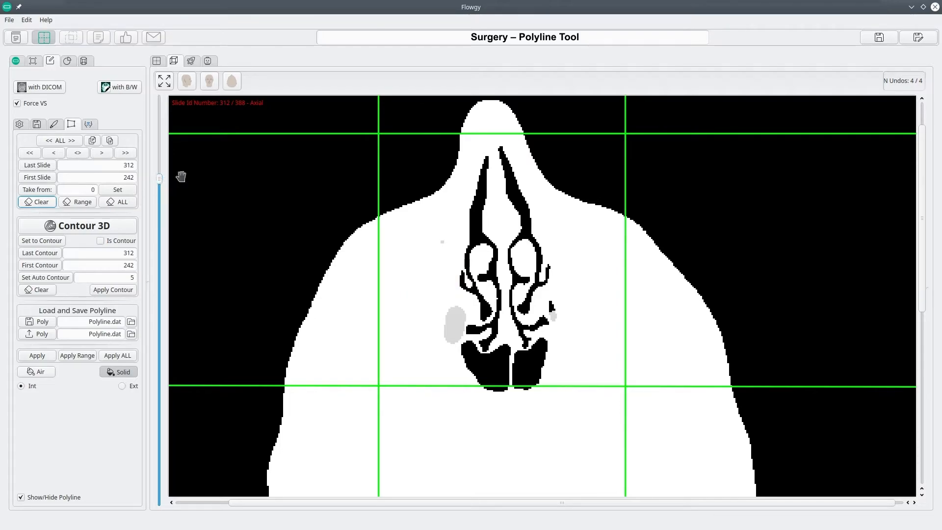
scroll(194, 177, down, 1)
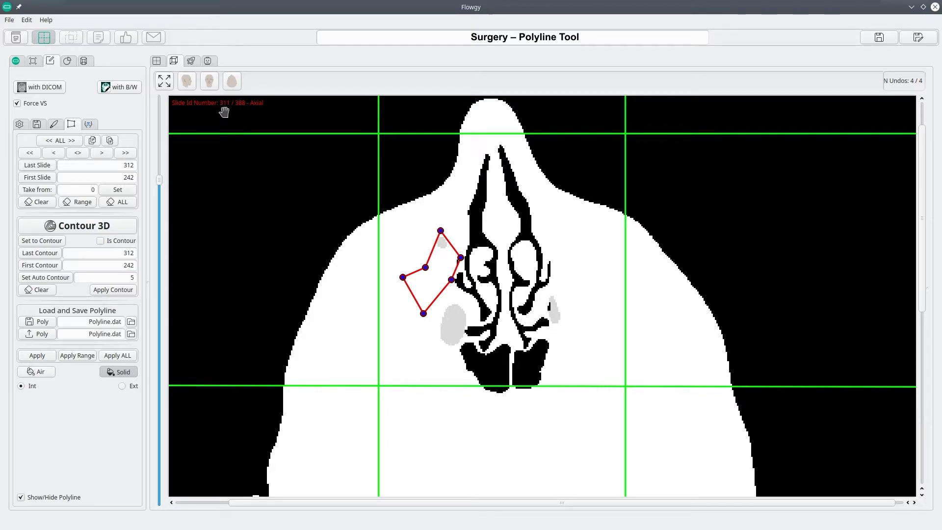
scroll(226, 113, up, 1)
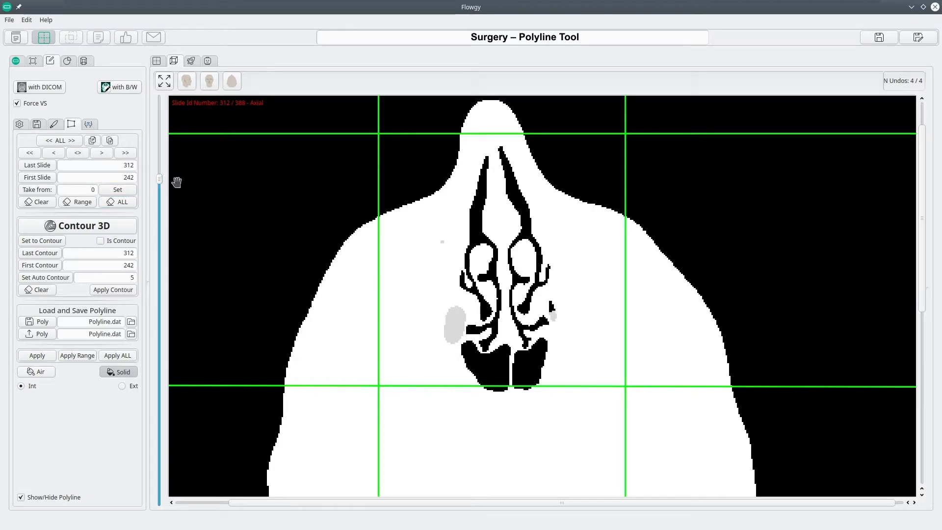
scroll(176, 182, down, 4)
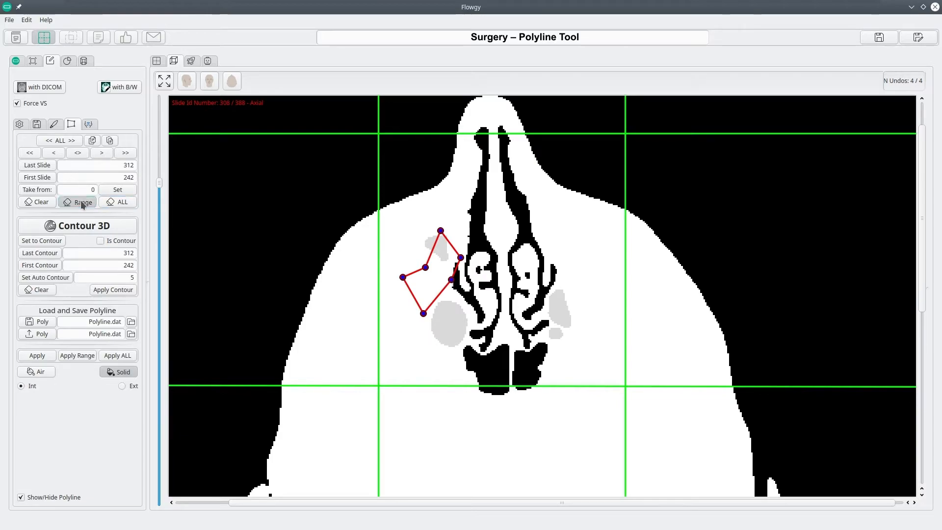
click(81, 202)
- Draw a triangular polyline beside the nasal cavity on axial slide 312
scroll(159, 181, up, 4)
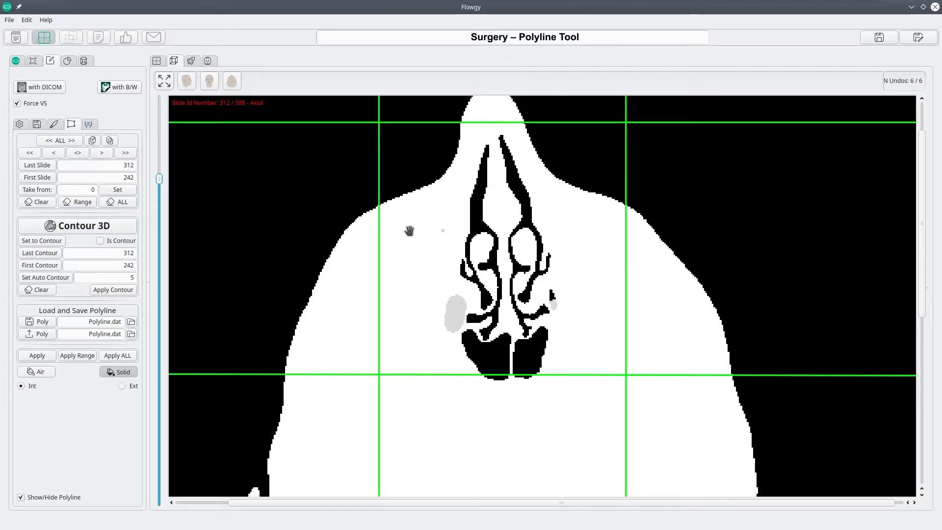
click(411, 228)
click(437, 243)
click(404, 263)
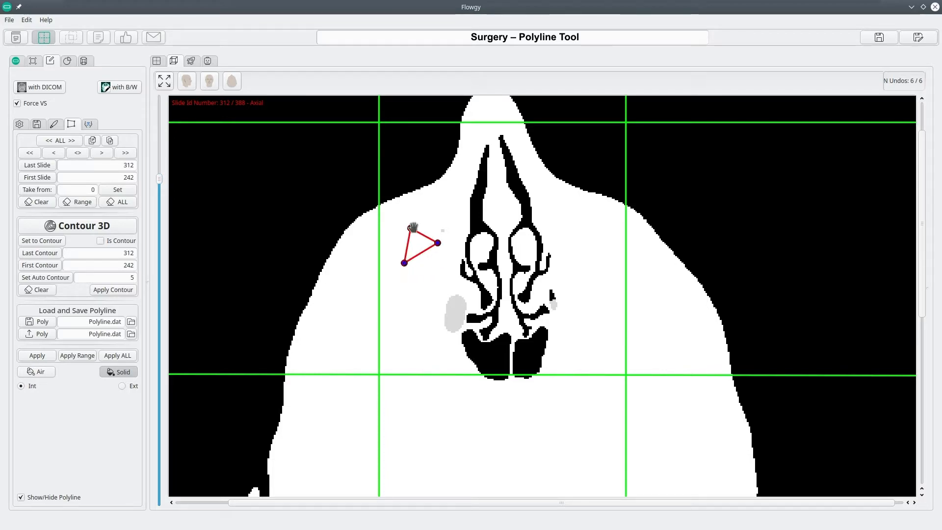
- Fill the interior of the triangle on slide 312 with air, and refill it as solid
click(49, 373)
click(36, 357)
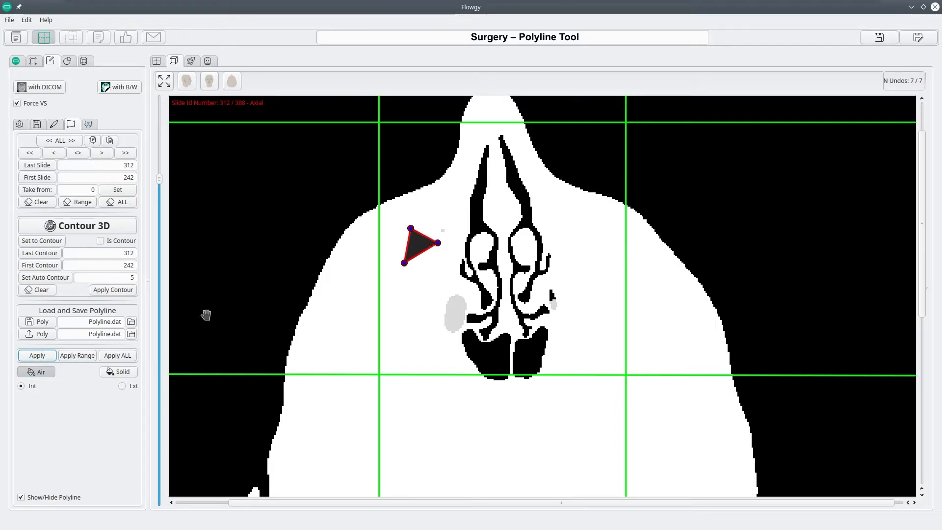
click(119, 373)
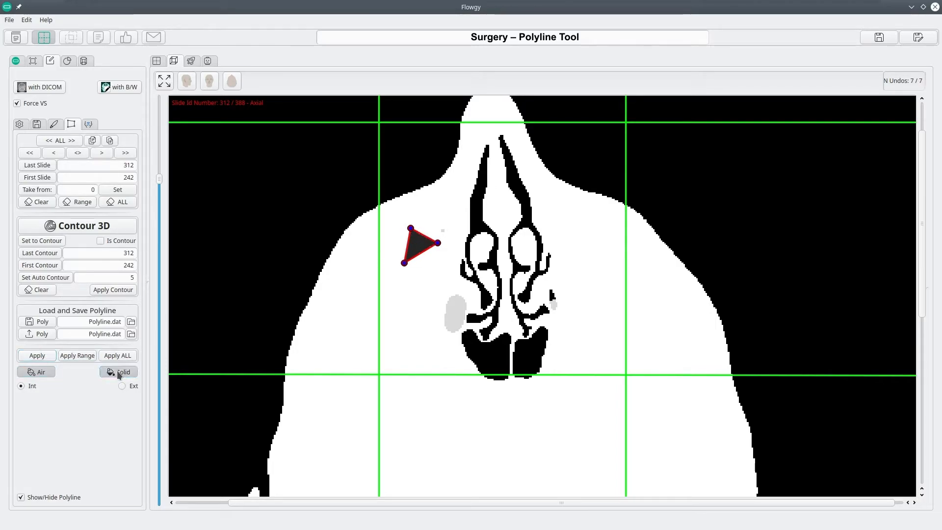
click(42, 358)
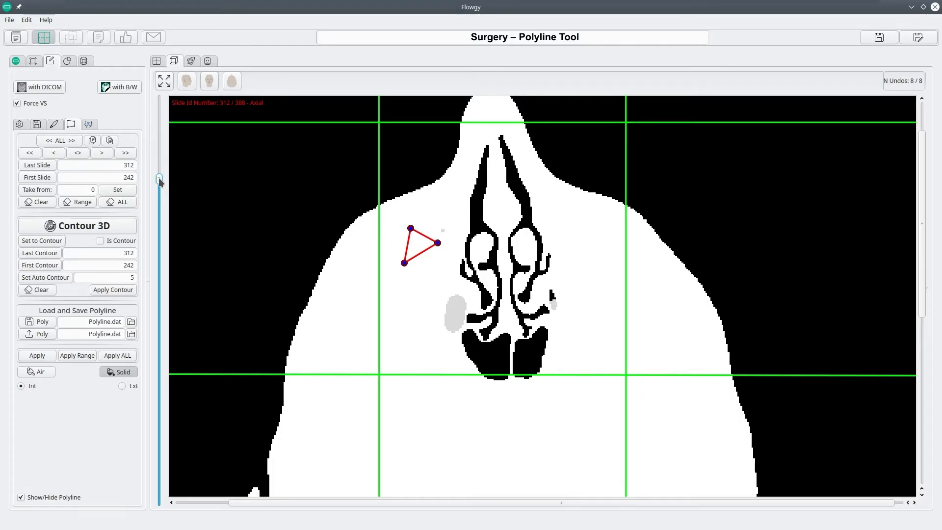
- Clear the polylines from all slides and draw a five-point closed polyline beside the nasal cavity on slide 312, adjusting its upper corner
mouse_move(123, 253)
mouse_down()
mouse_move(134, 253)
mouse_move(129, 265)
mouse_up()
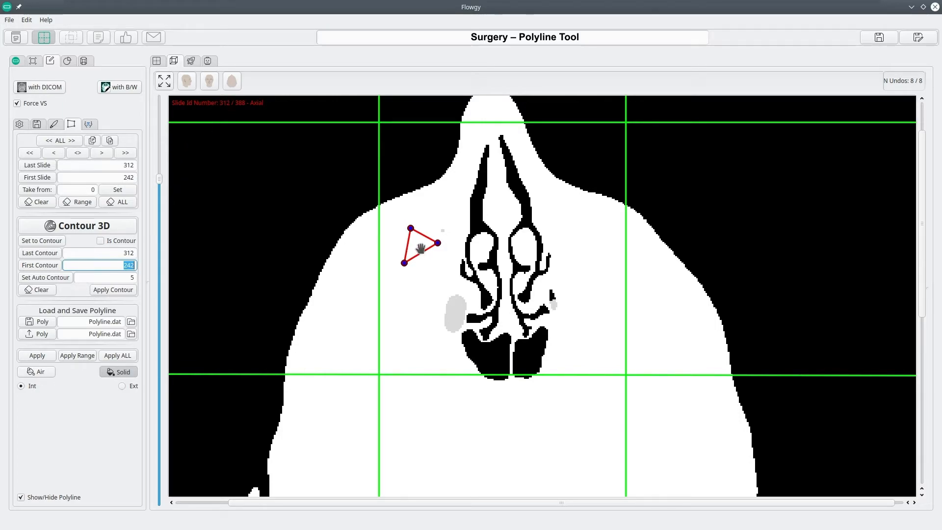
click(119, 203)
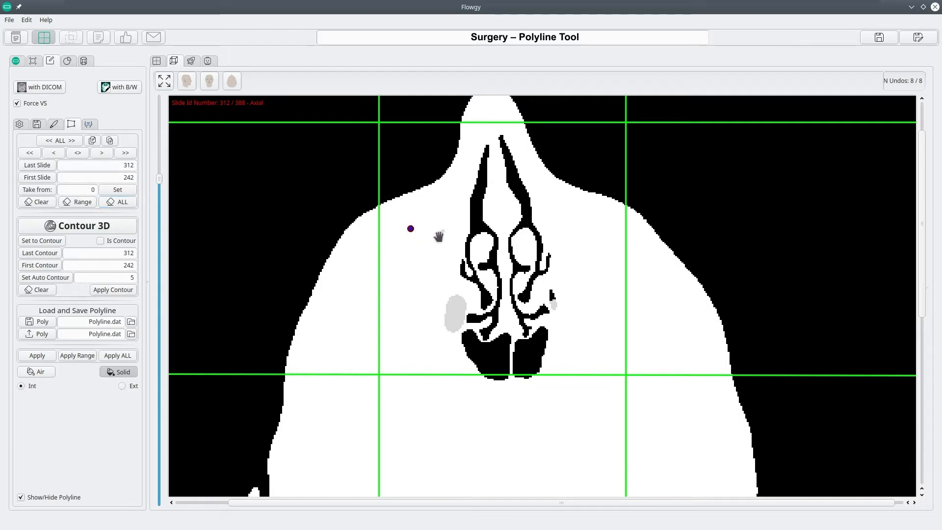
click(447, 271)
click(423, 292)
click(390, 282)
drag(411, 228, 407, 244)
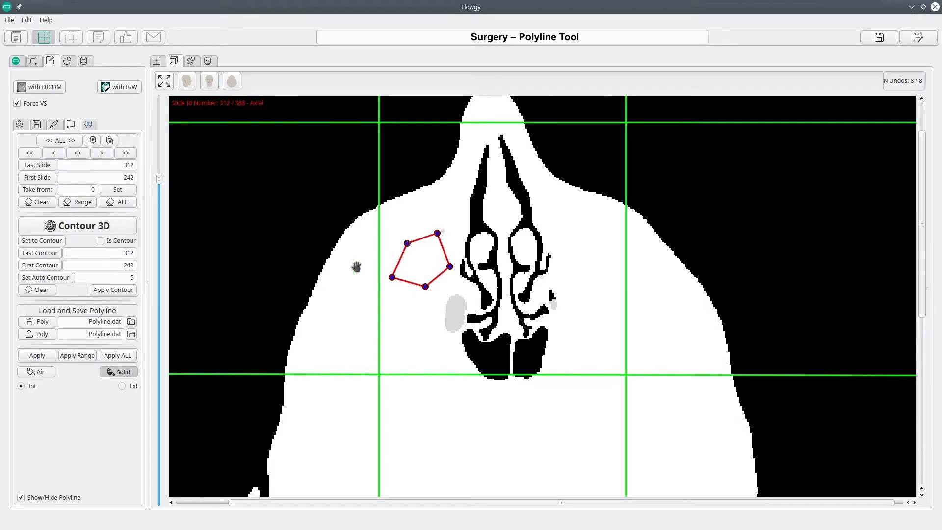
- Mark the slide 312 polyline as a contour, and paste a copy on slide 300, reshaped inside the grey sinus area as a contour
click(100, 241)
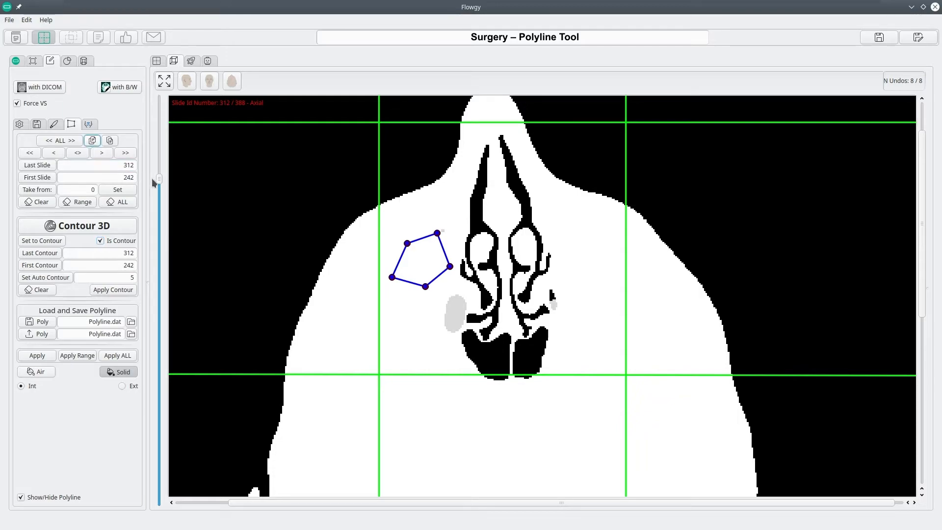
mouse_move(159, 180)
mouse_down()
mouse_move(160, 196)
mouse_move(161, 188)
mouse_up()
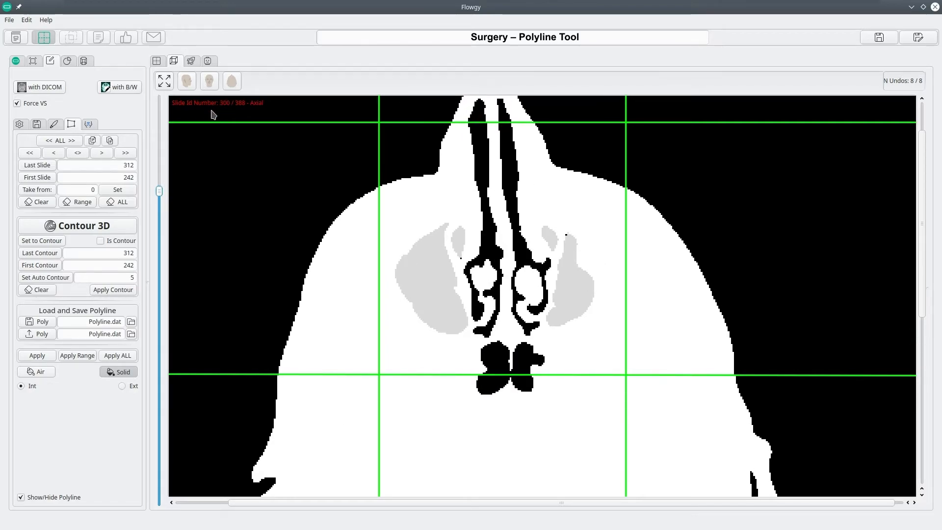
click(110, 142)
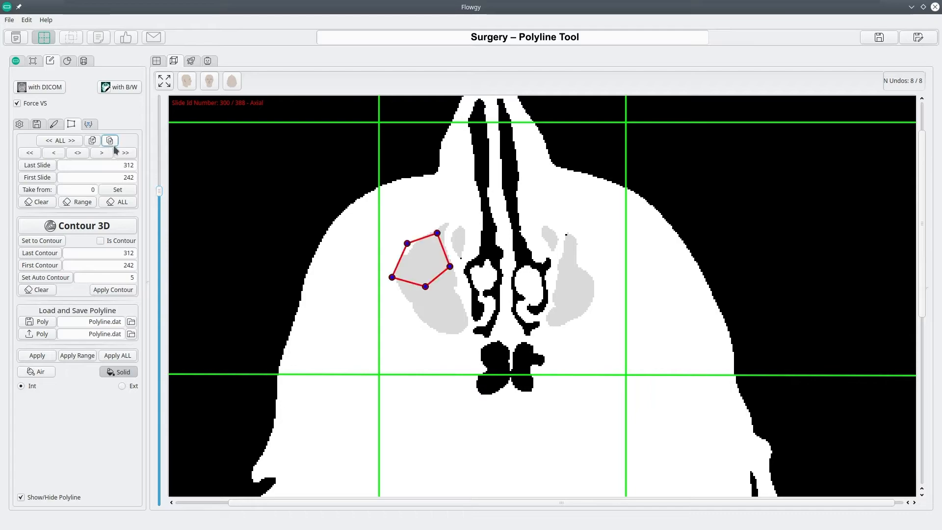
drag(426, 286, 436, 305)
drag(392, 277, 416, 285)
drag(407, 243, 443, 240)
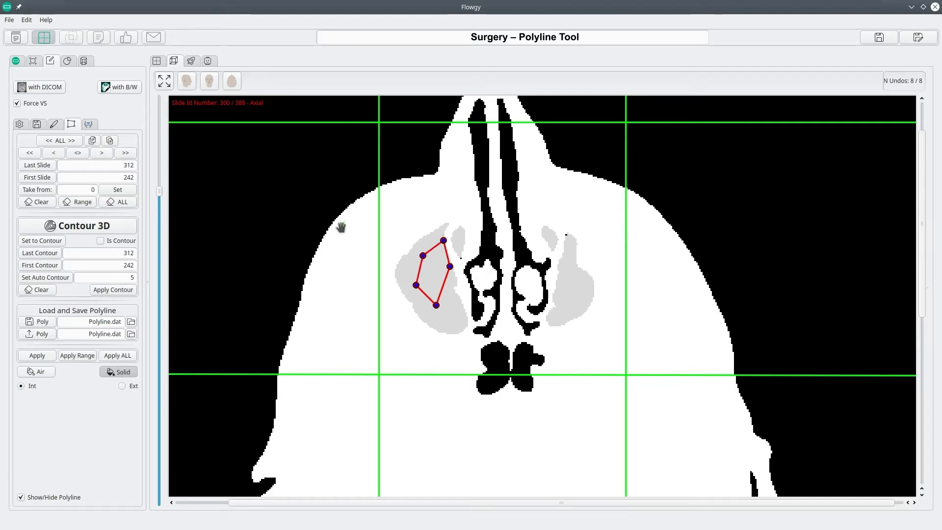
click(101, 241)
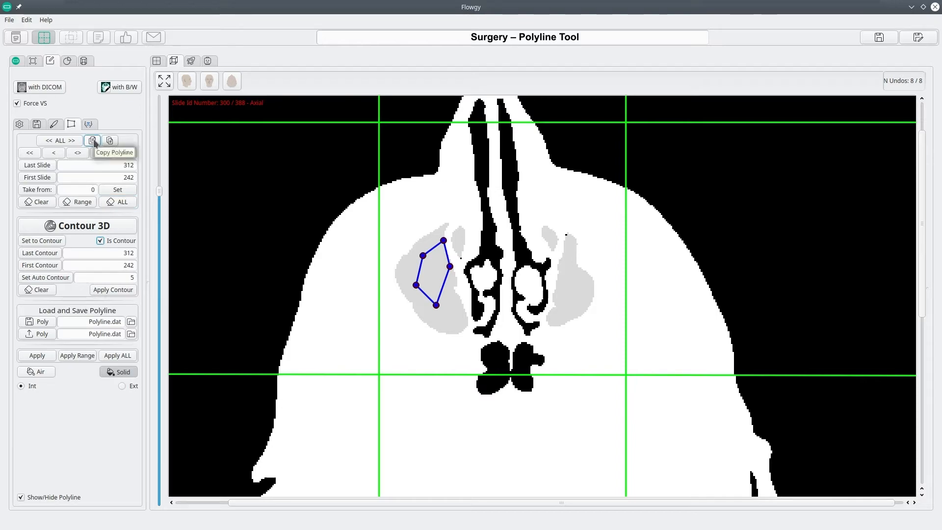
- Paste the copied polyline on slide 280, reshape it between the grey sinus area and the nasal airway, and mark it as a contour
drag(158, 189, 159, 211)
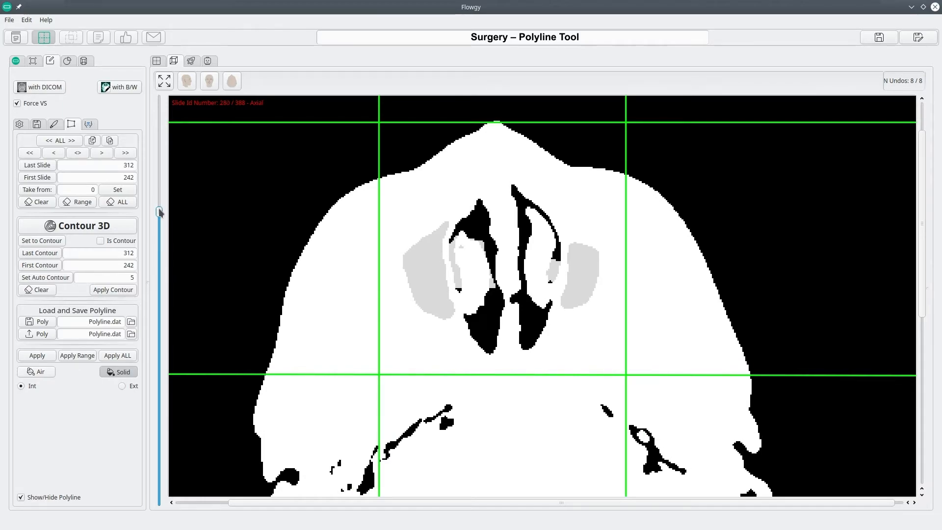
click(109, 141)
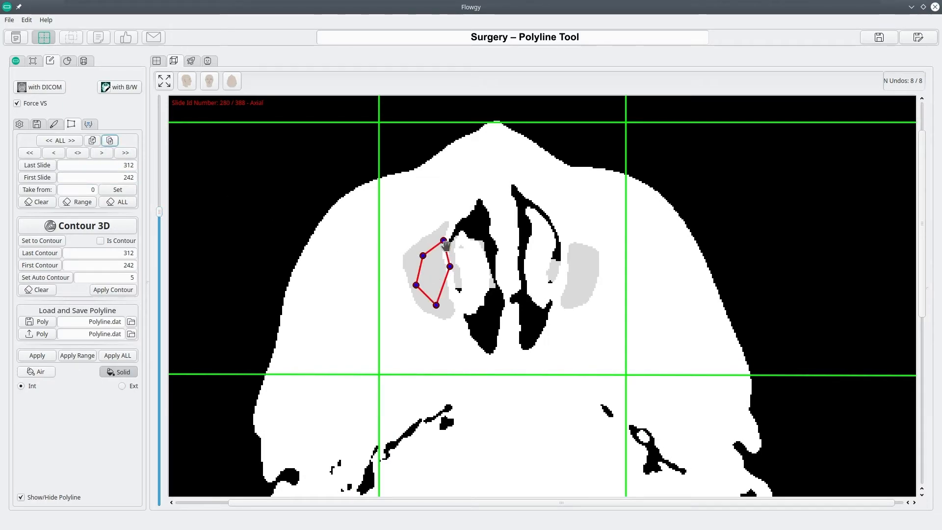
drag(448, 248, 466, 291)
drag(457, 339, 458, 324)
drag(467, 276, 466, 288)
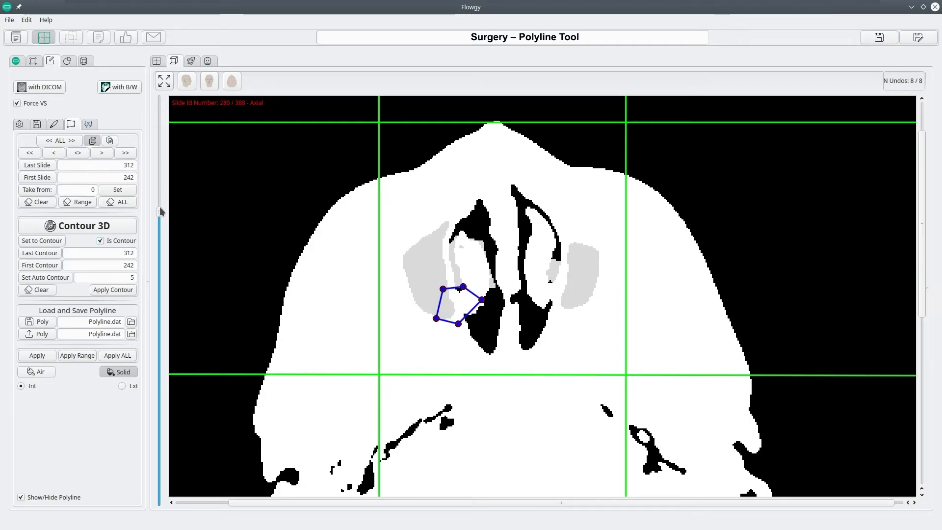
- Paste the copied polyline on slide 260, reshape it over the upper-left edge of the central airway, and mark it as a contour
drag(158, 208, 160, 230)
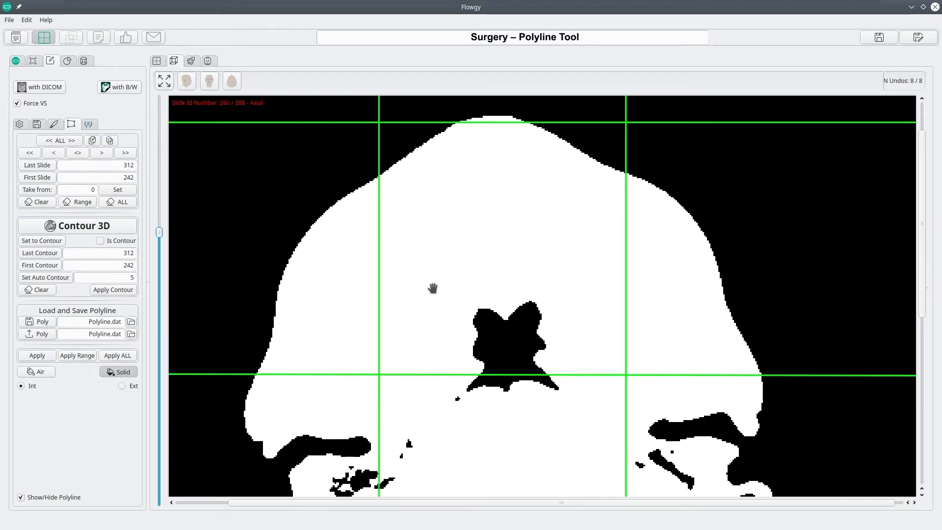
click(109, 140)
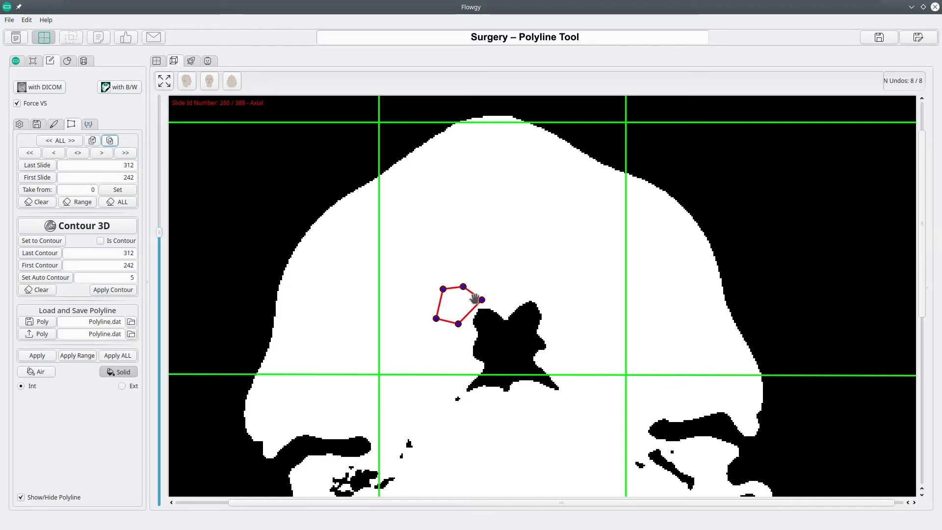
drag(473, 294, 493, 318)
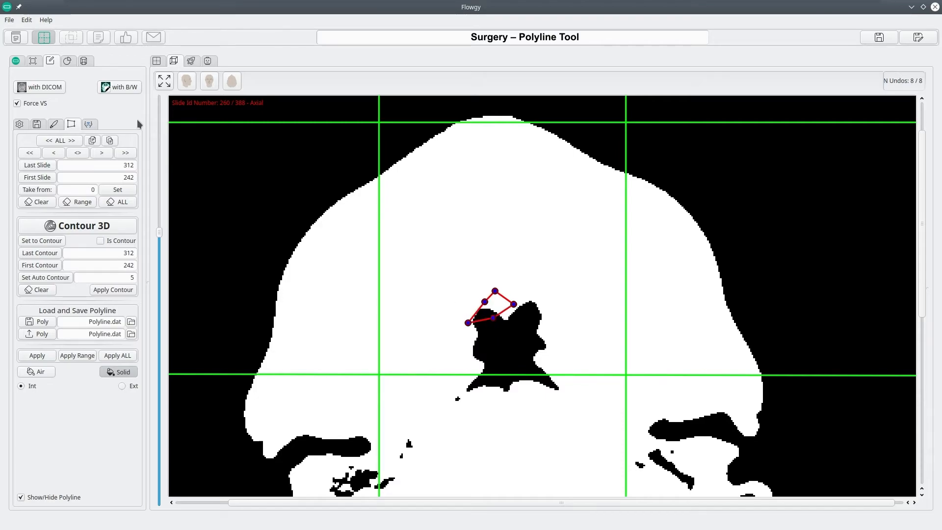
click(100, 240)
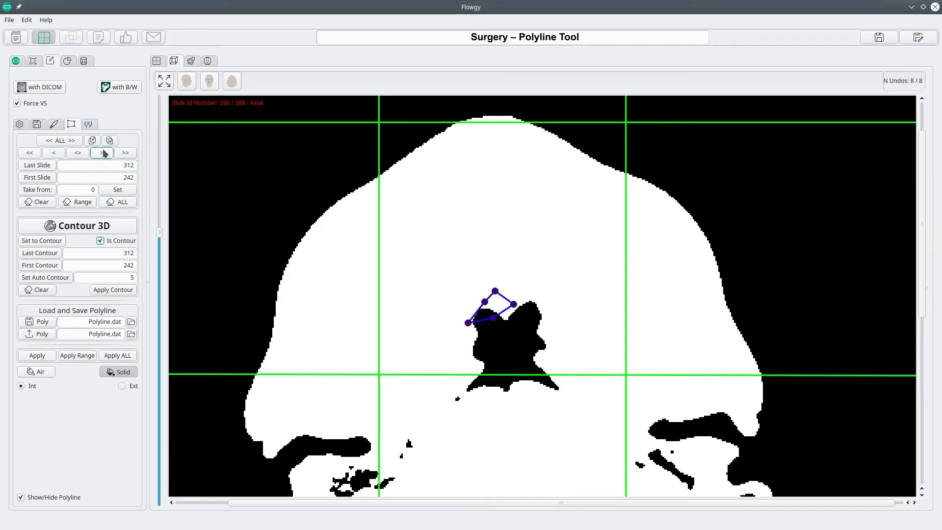
- Paste the copied polyline on slide 242, widen it above the round airway by moving its right-hand corners, and mark it as a contour
drag(158, 231, 158, 250)
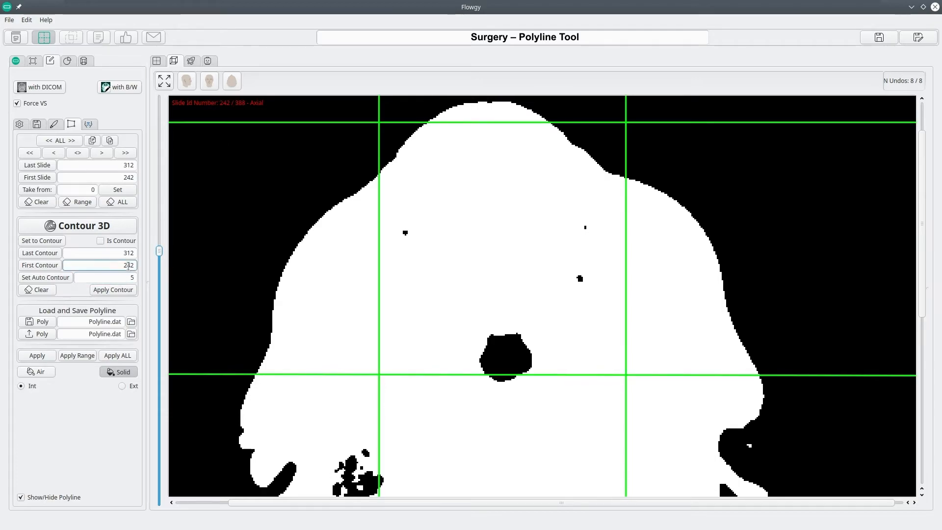
click(110, 141)
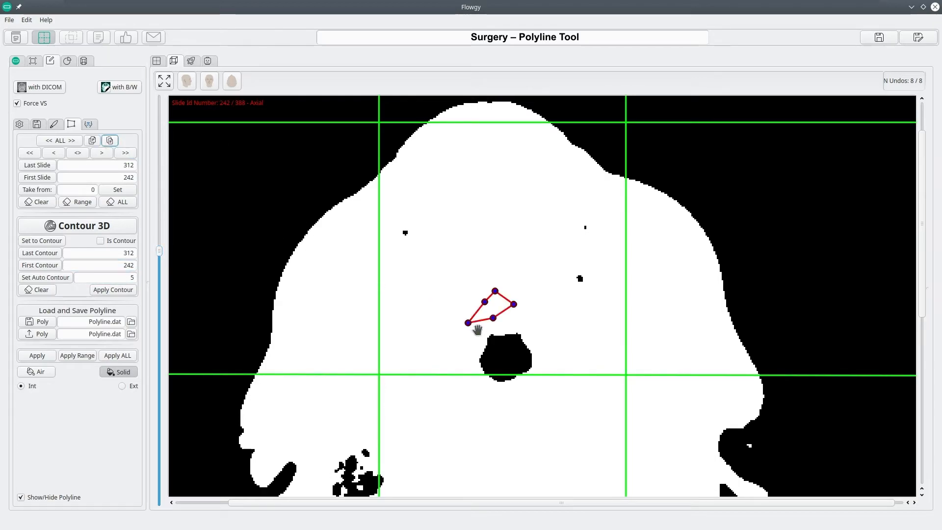
drag(510, 324, 554, 323)
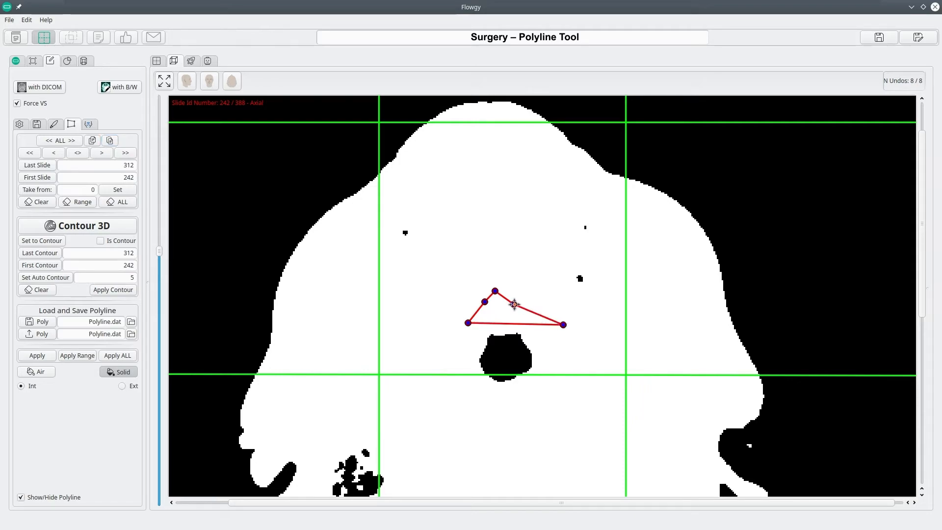
click(100, 240)
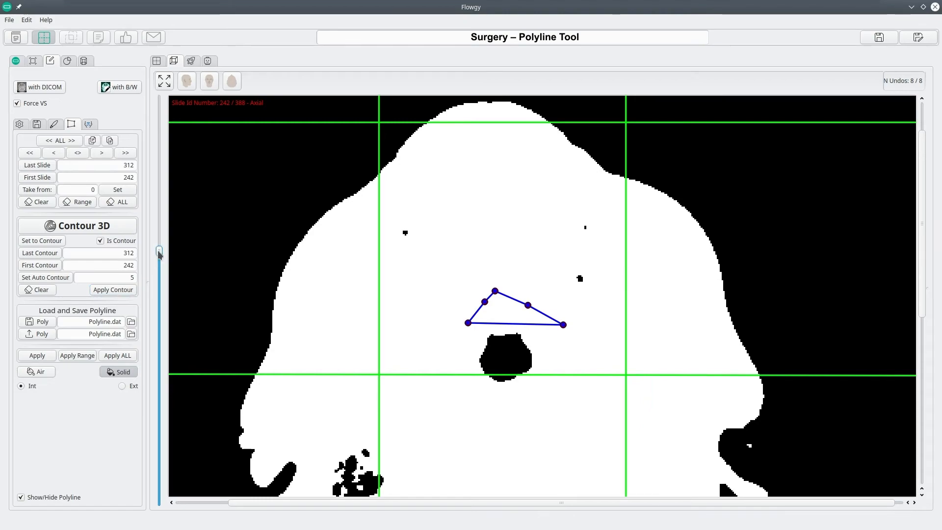
- Apply the 3D contour from slide 242 to slide 312 and review the interpolated polylines across the slides
drag(159, 253, 160, 219)
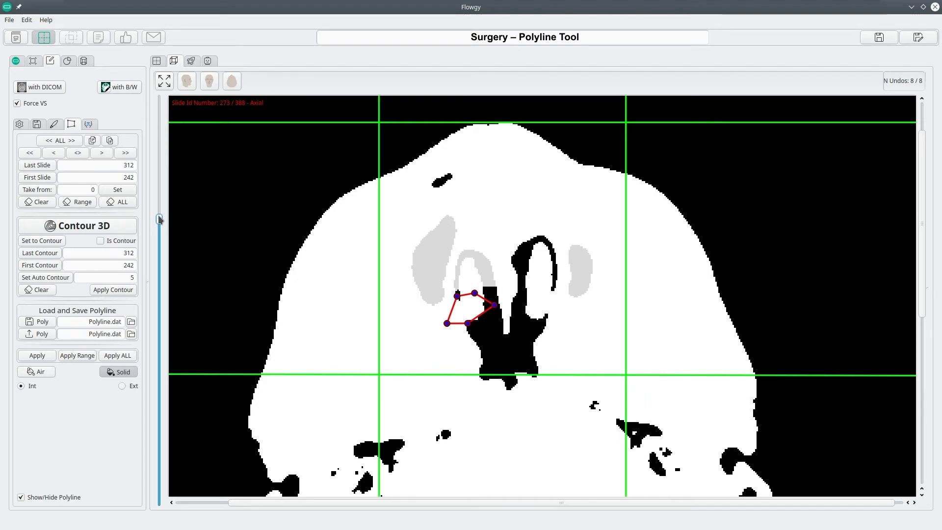
drag(159, 220, 163, 178)
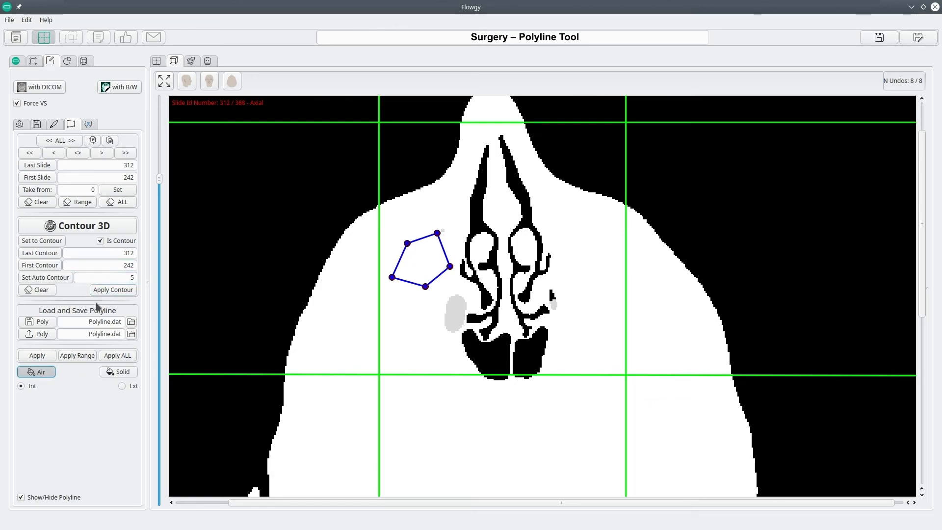
- Fill the interior of the contour polylines with air across slides 242 to 312, and inspect the filled slides
click(76, 356)
drag(160, 183, 160, 268)
drag(158, 252, 157, 189)
- Refill the interior of the contour polylines as solid across slides 242 to 312, and check the slides
click(118, 372)
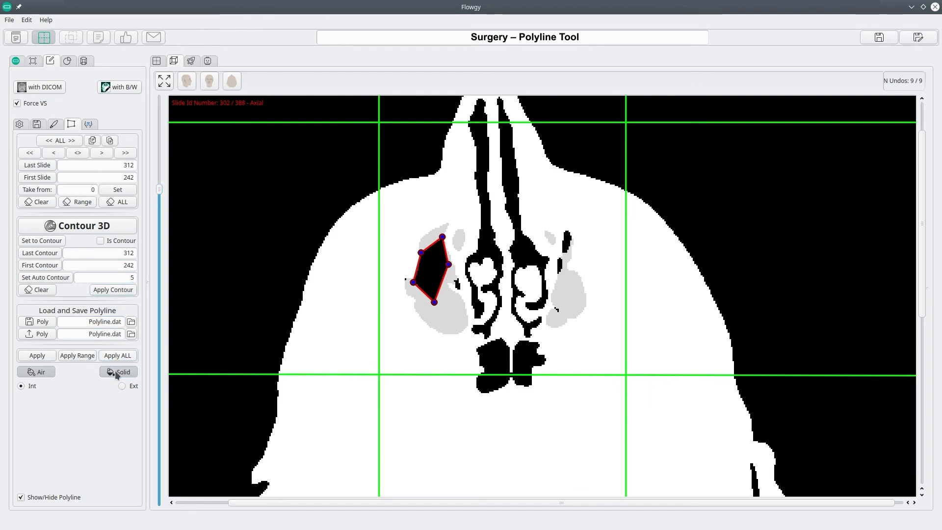
click(85, 355)
mouse_move(160, 190)
mouse_down()
mouse_move(161, 175)
mouse_move(161, 227)
mouse_move(158, 202)
mouse_up()
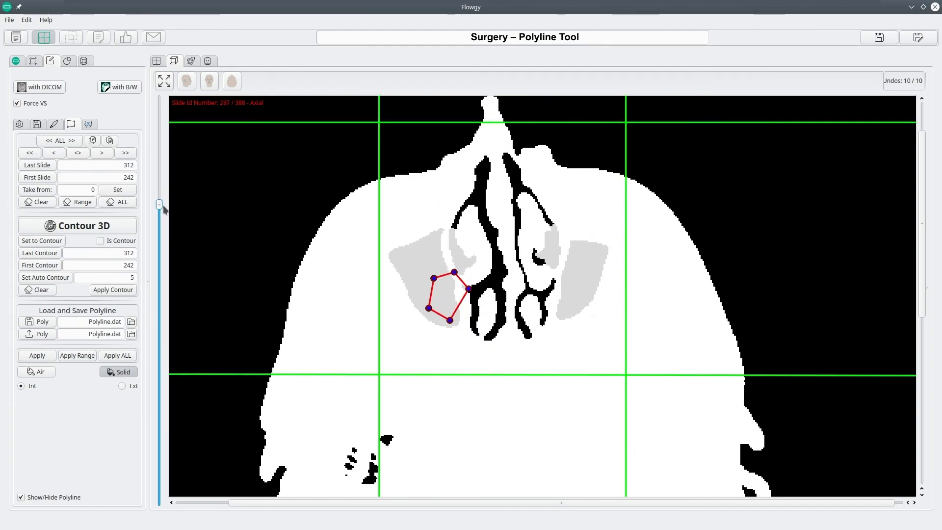